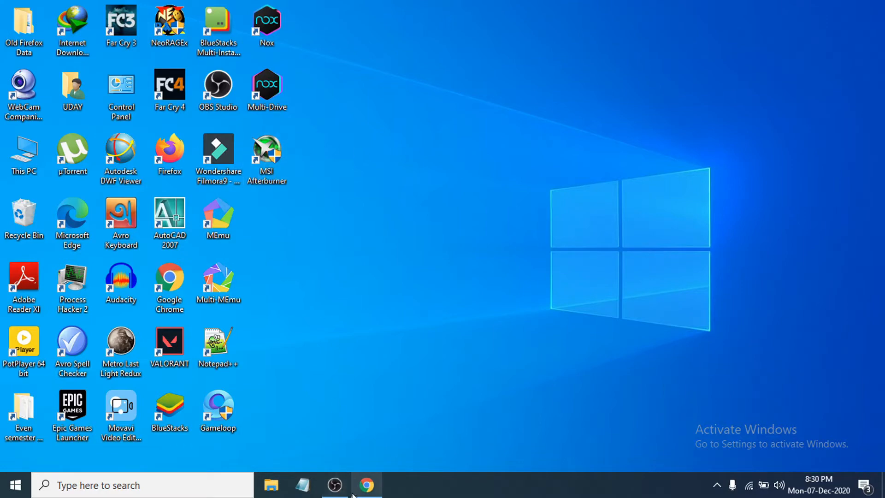
# - Download MSI Afterburner from its official page in Chrome, then minimize the browser
pyautogui.click(367, 485)
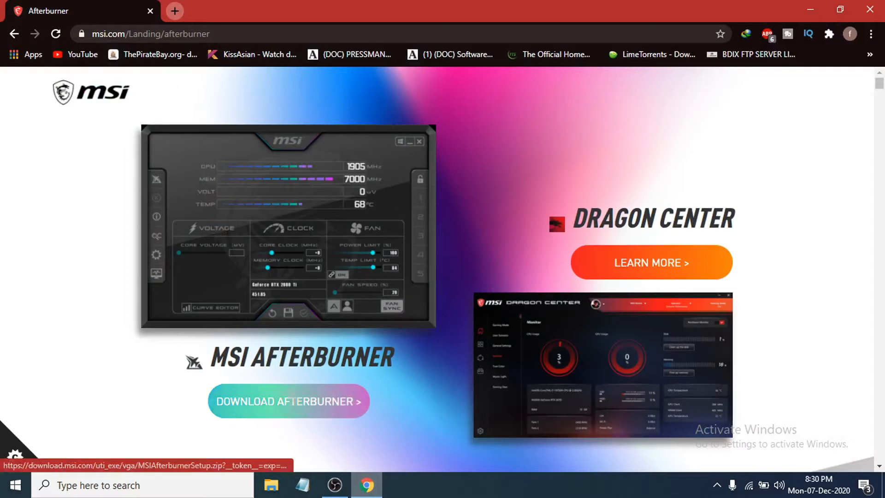
pyautogui.click(294, 401)
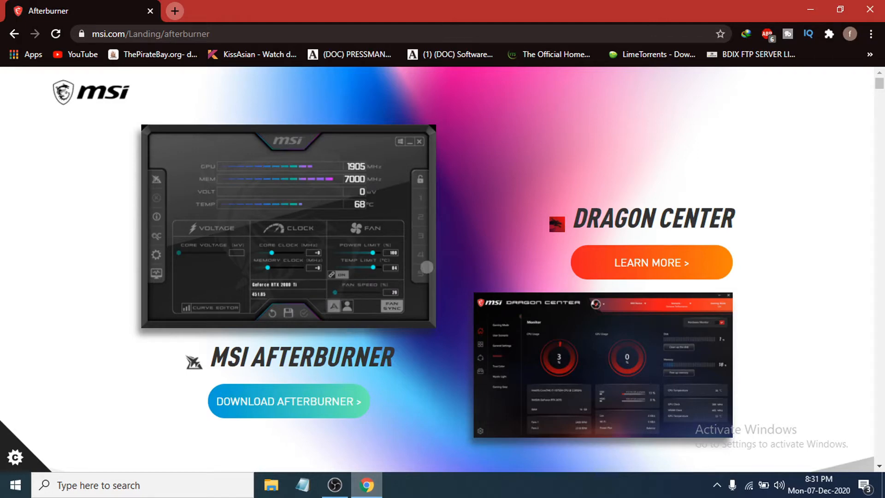
pyautogui.click(809, 9)
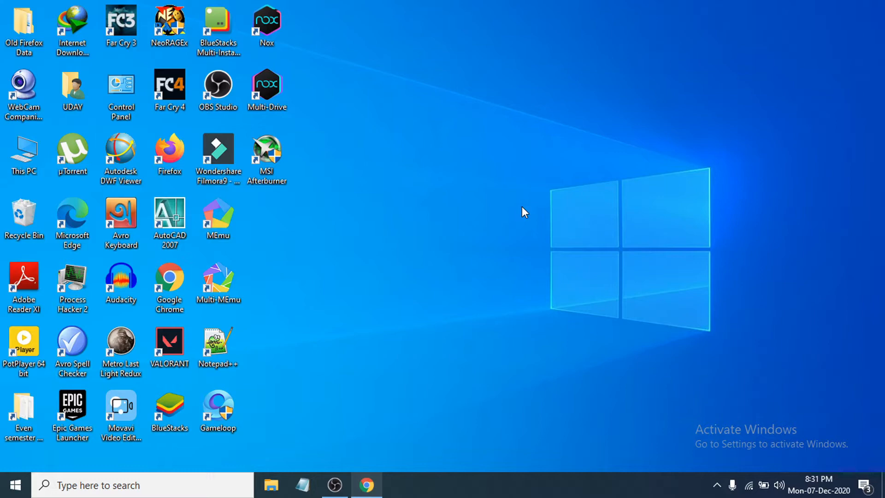
# - Launch MSI Afterburner from the hidden tray icons and dismiss the stray Windows Settings window
pyautogui.click(716, 485)
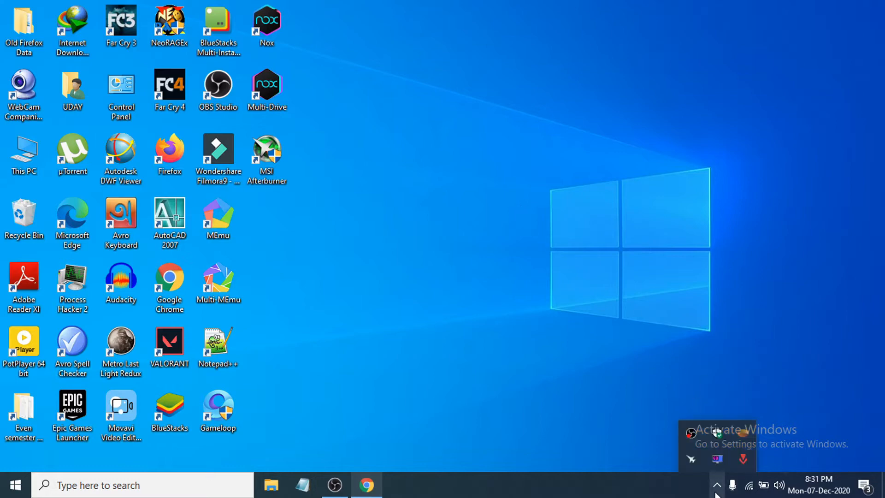
pyautogui.click(694, 459)
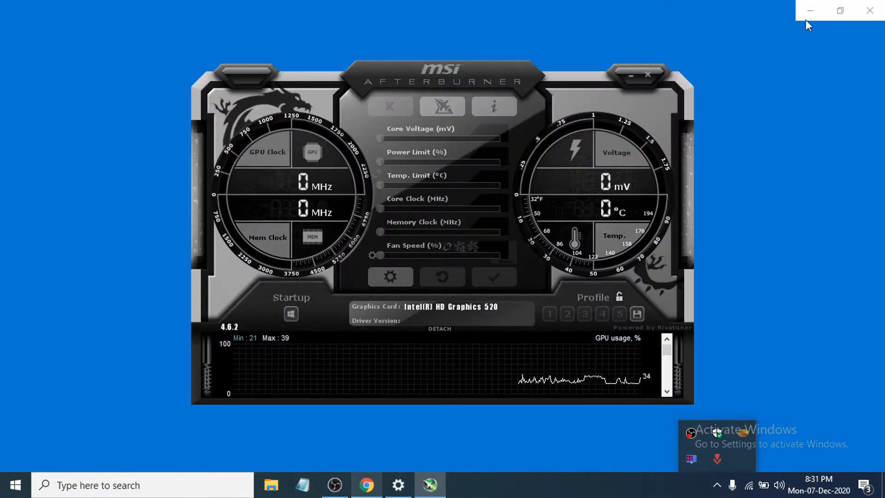
pyautogui.click(808, 15)
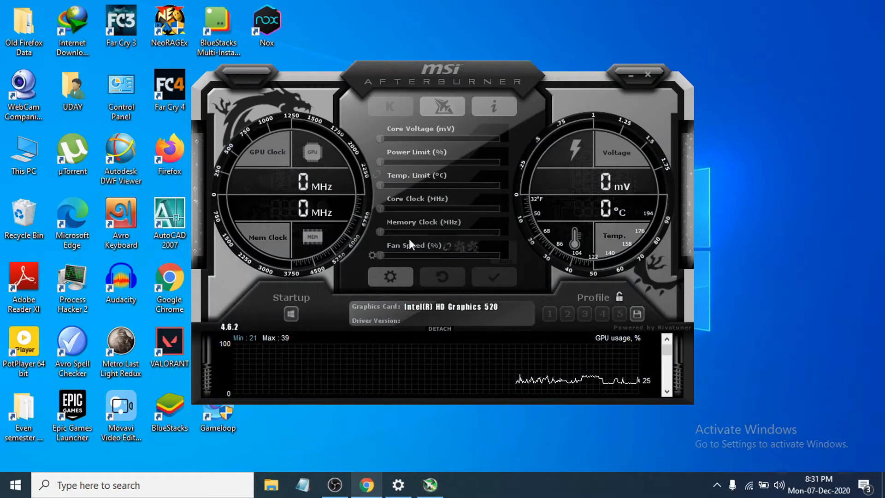
# - In Afterburner's Monitoring settings, mark GPU usage for the on-screen display and select Memory usage
pyautogui.click(389, 280)
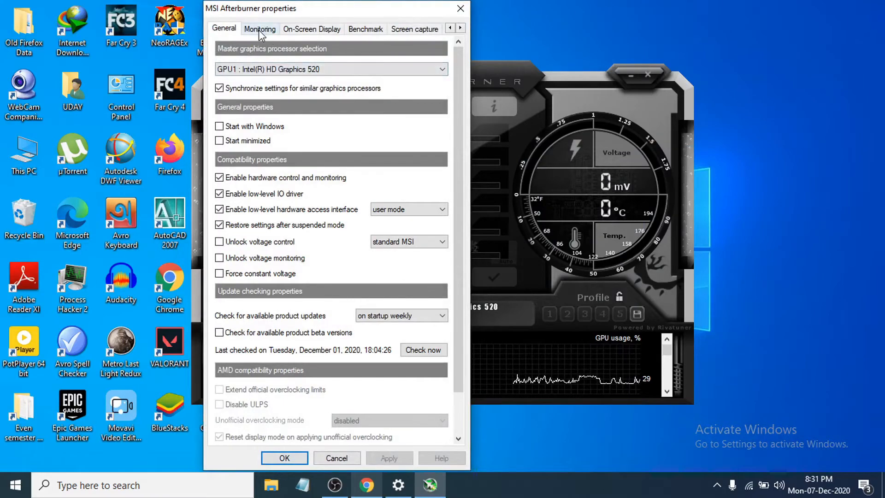
pyautogui.click(259, 29)
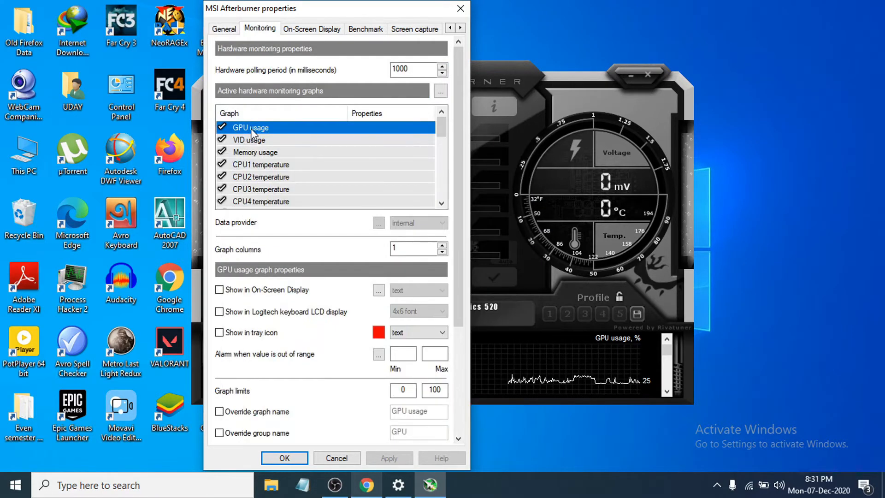
pyautogui.click(223, 127)
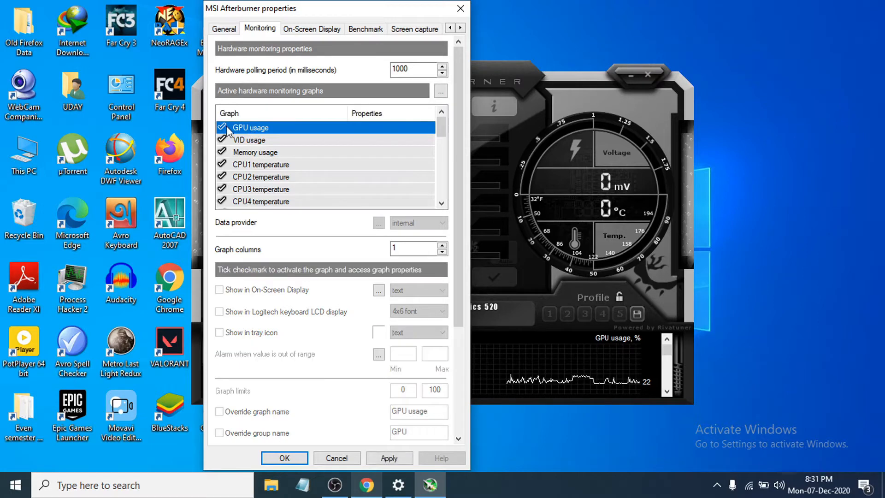
pyautogui.click(222, 127)
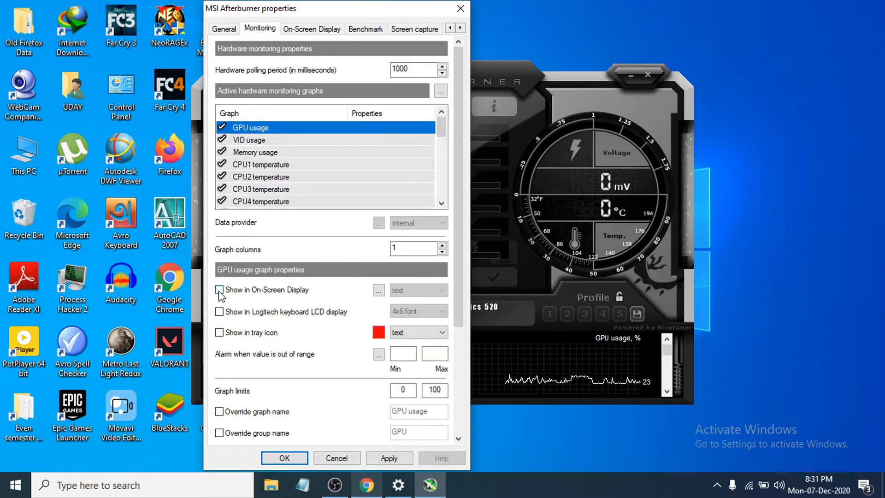
pyautogui.moveTo(262, 290)
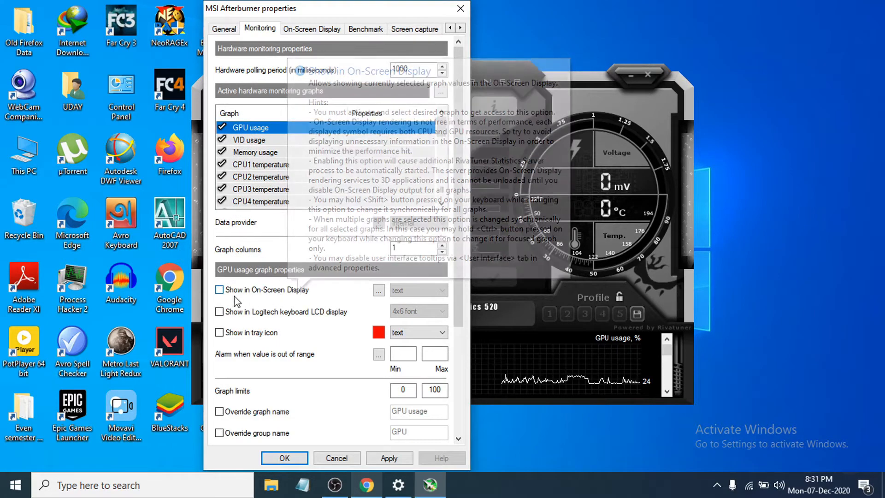
pyautogui.click(219, 290)
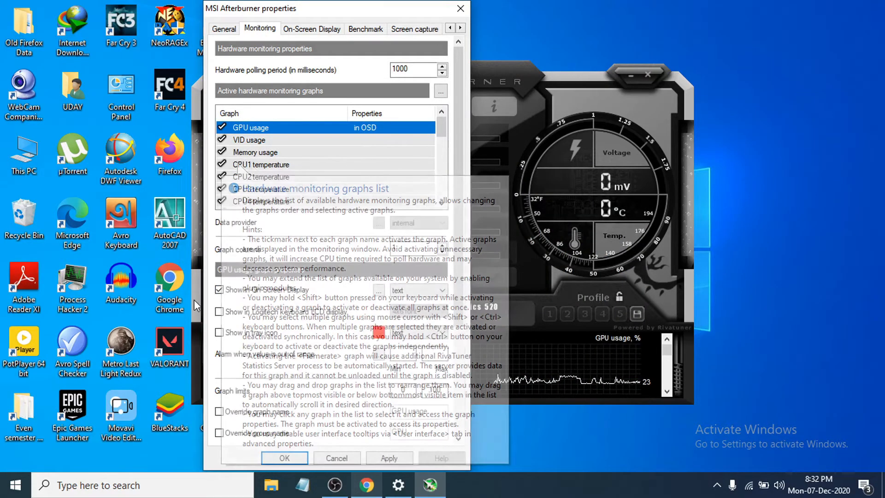
pyautogui.click(249, 152)
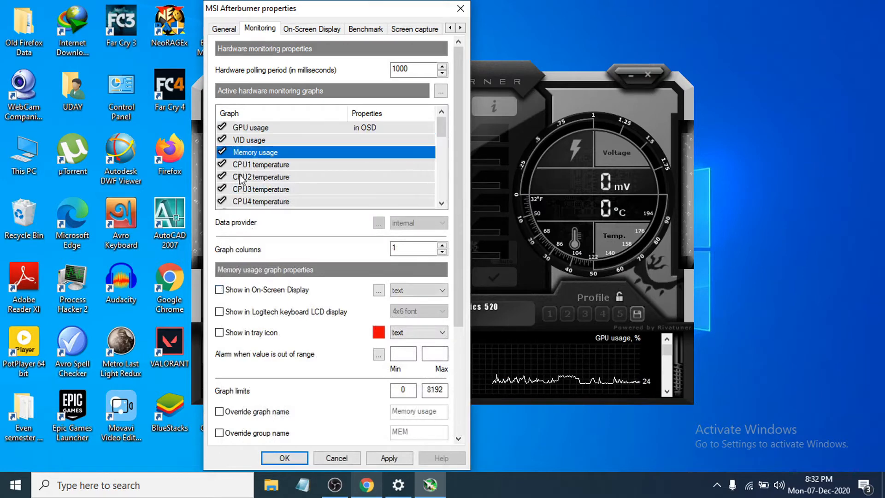
# - Mark Memory usage, CPU1 usage and Framerate for the on-screen display and apply the changes
pyautogui.click(219, 290)
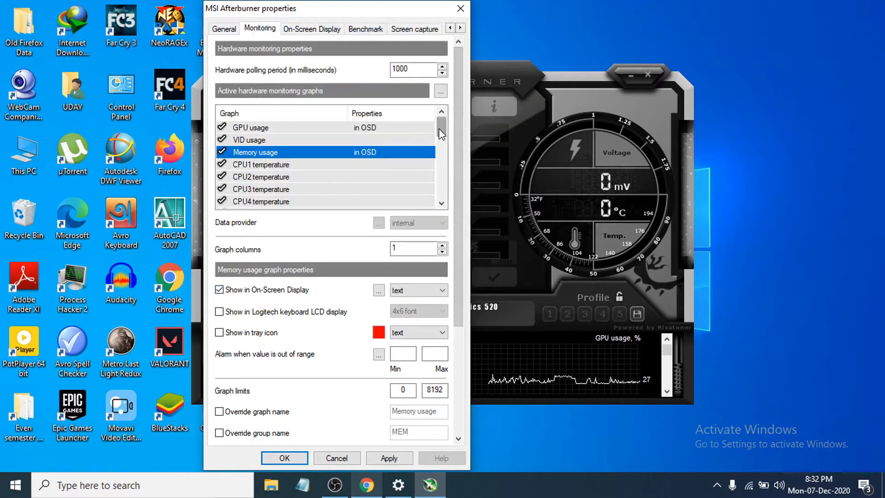
pyautogui.moveTo(439, 129); pyautogui.dragTo(439, 140)
pyautogui.click(281, 178)
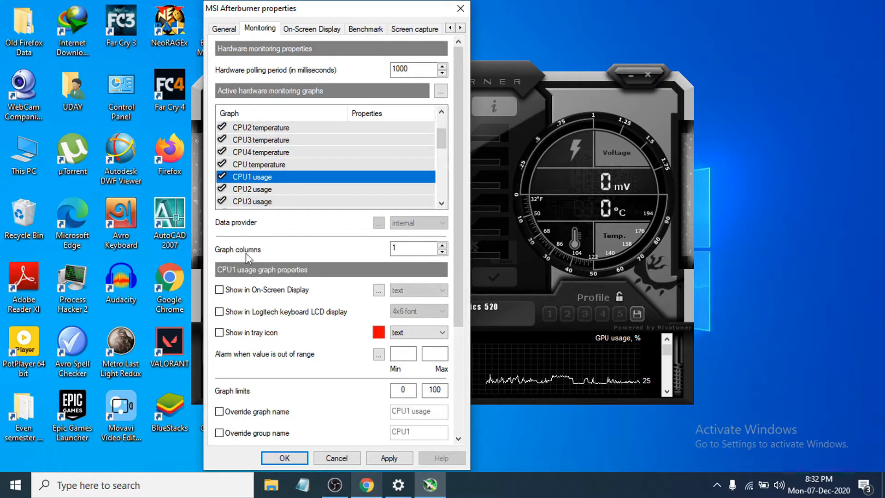
pyautogui.click(219, 290)
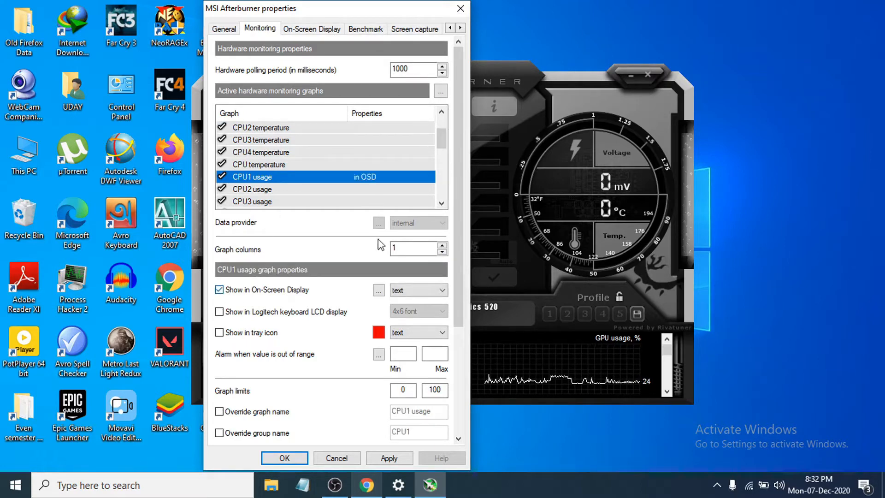
pyautogui.moveTo(439, 144); pyautogui.dragTo(441, 166)
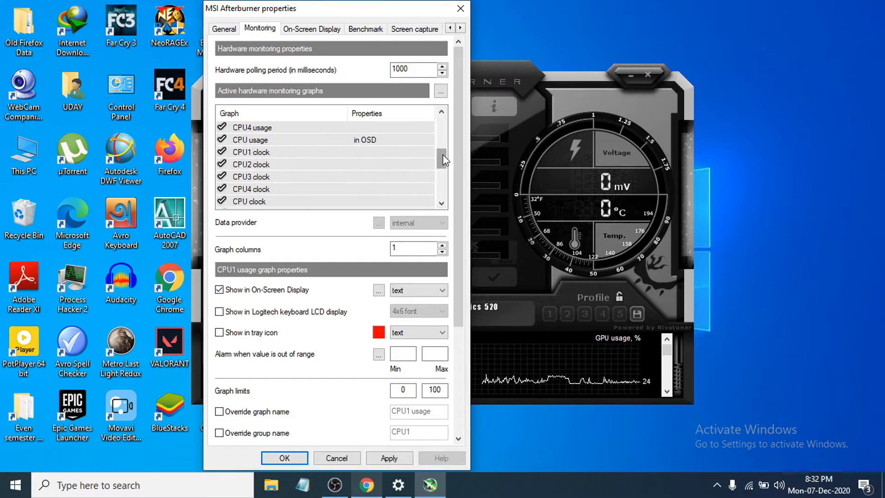
pyautogui.moveTo(443, 159); pyautogui.dragTo(442, 173)
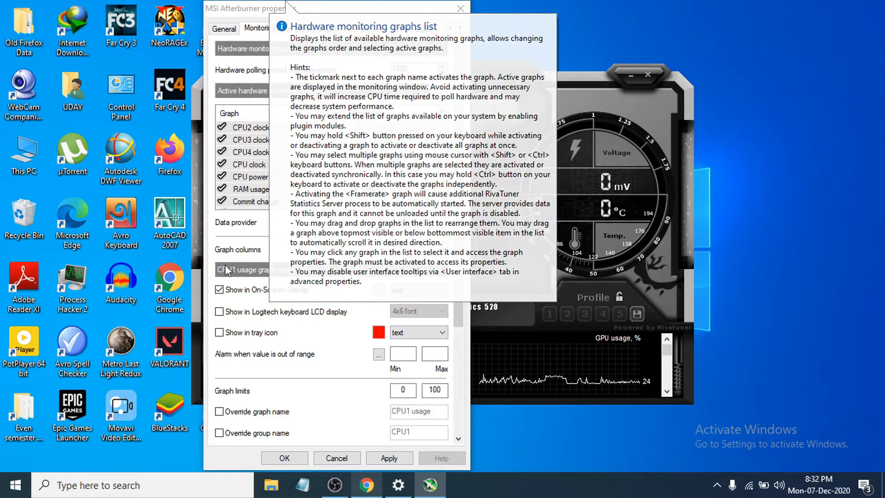
pyautogui.moveTo(443, 165); pyautogui.dragTo(443, 178)
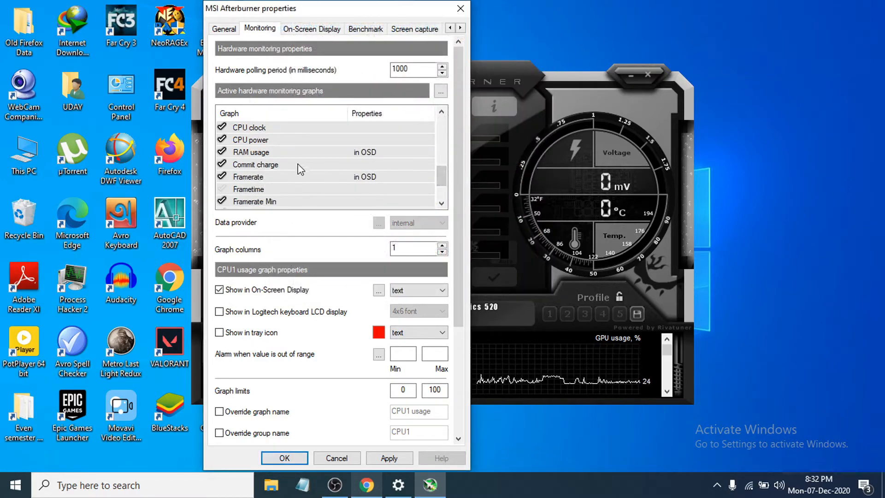
pyautogui.click(242, 178)
pyautogui.click(219, 290)
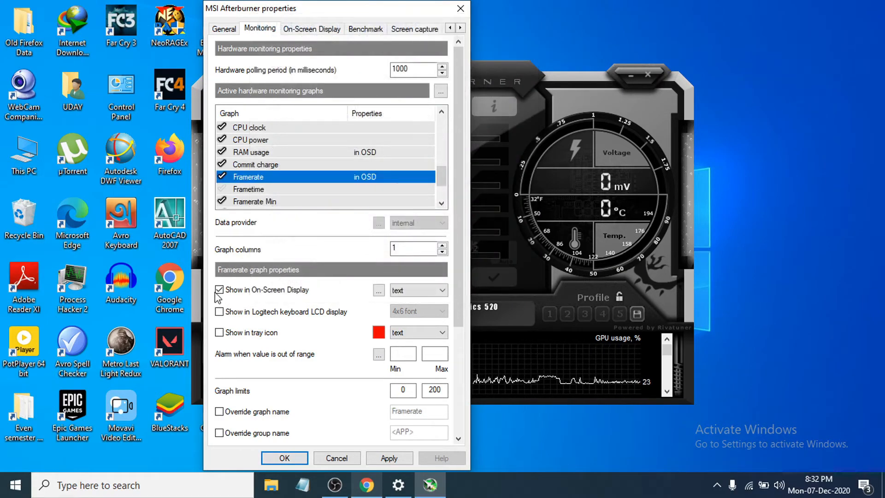
pyautogui.click(389, 458)
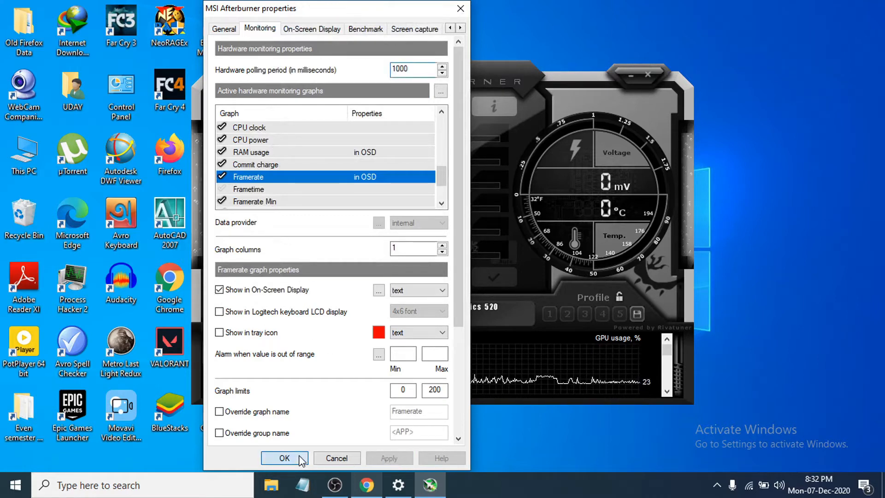
# - Confirm the Afterburner properties with OK and expand the hidden tray icons
pyautogui.click(284, 458)
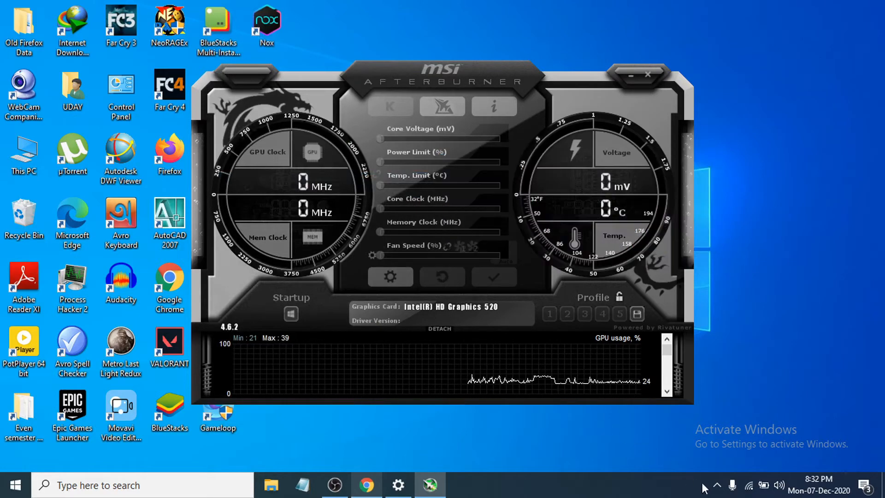
pyautogui.click(717, 486)
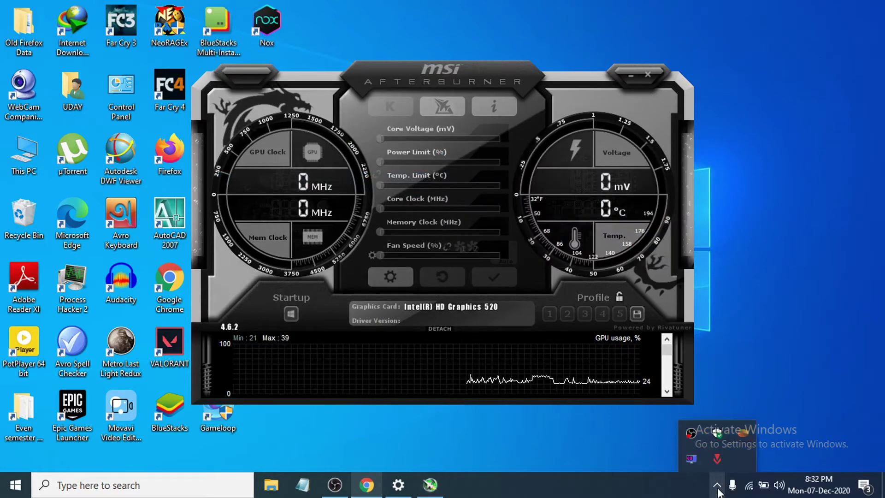
# - In RivaTuner Statistics Server, raise the on-screen display zoom, switch fill ON, then close it
pyautogui.click(689, 462)
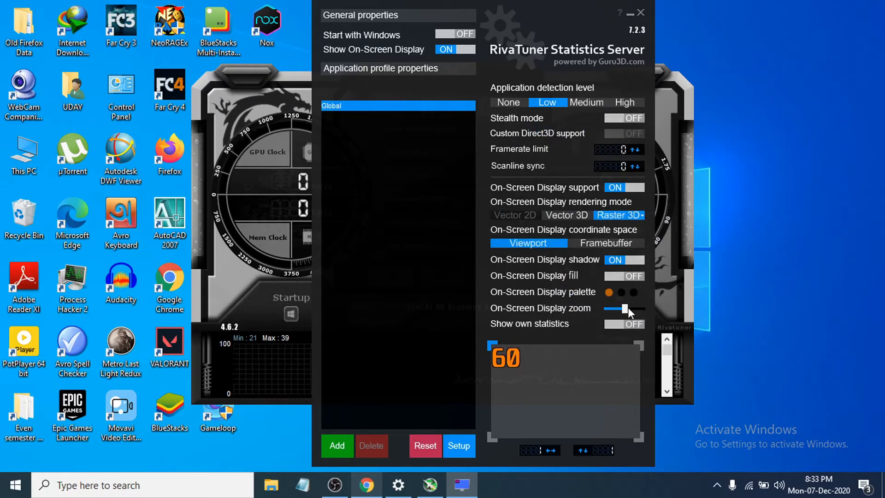
pyautogui.moveTo(621, 309); pyautogui.dragTo(628, 309)
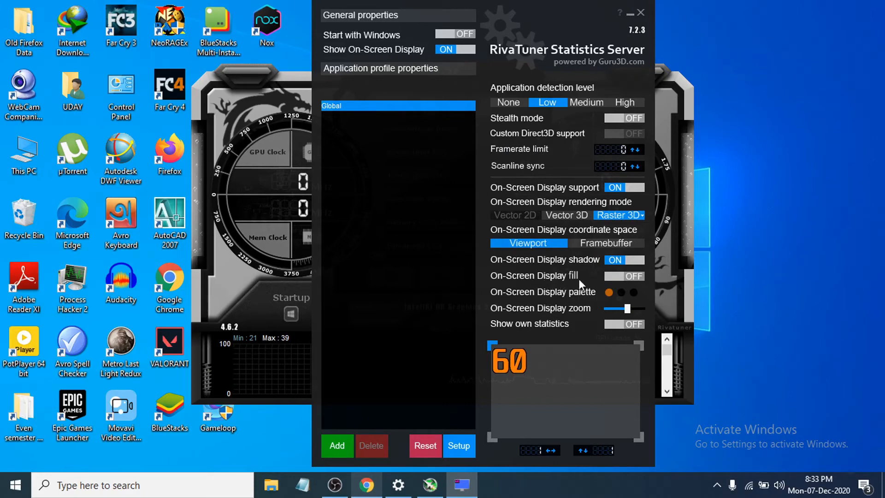
pyautogui.click(615, 279)
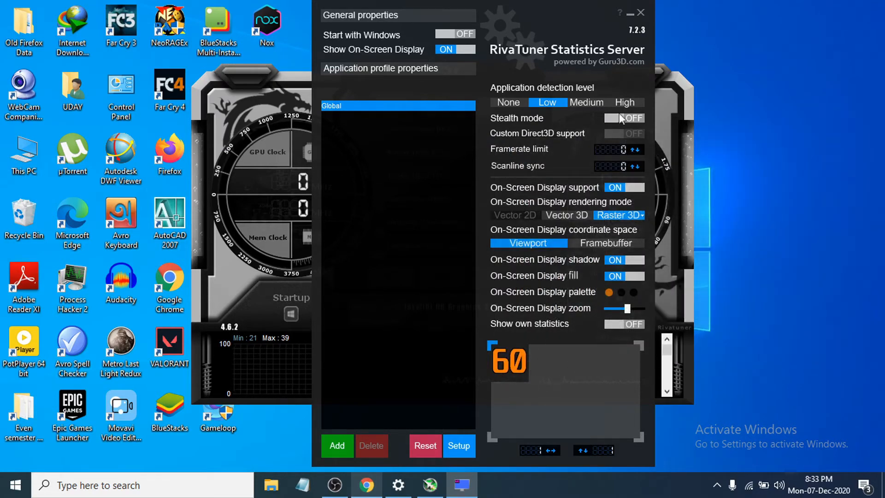
pyautogui.click(640, 13)
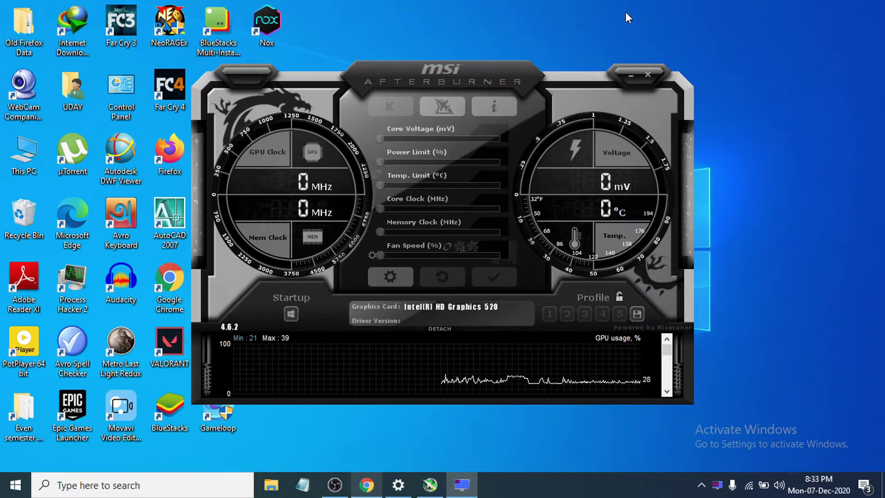
pyautogui.click(623, 71)
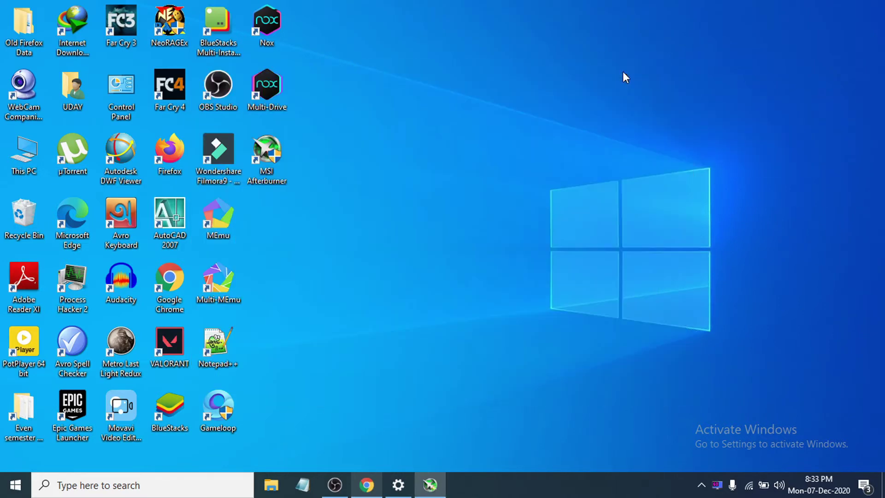
pyautogui.rightClick(420, 178)
pyautogui.click(476, 214)
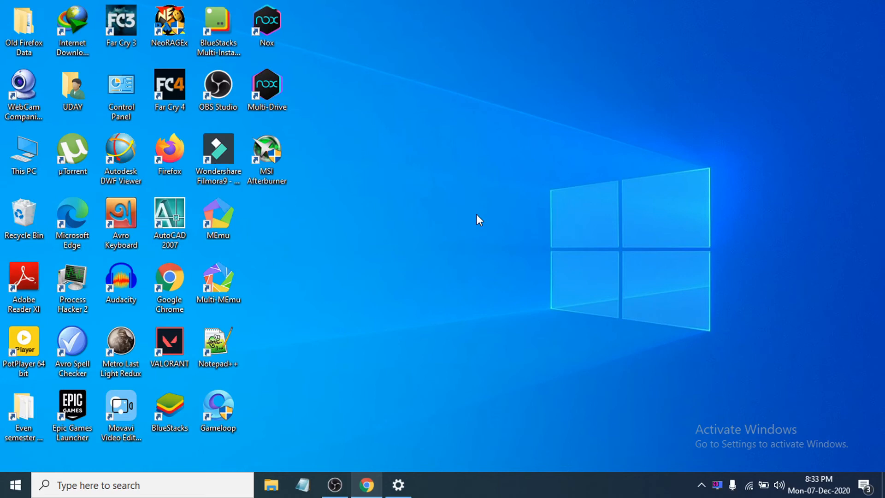
# - Start Far Cry 3 from its desktop shortcut via Save and Launch in the launcher
pyautogui.doubleClick(120, 24)
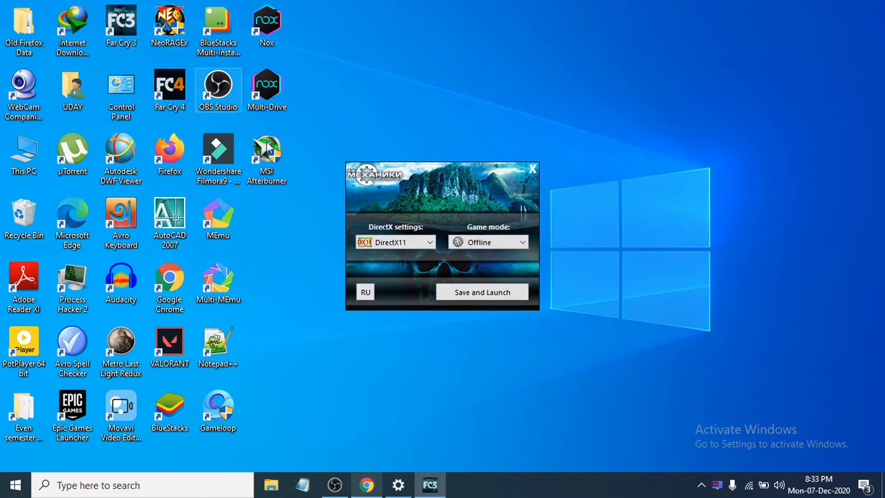
pyautogui.click(456, 292)
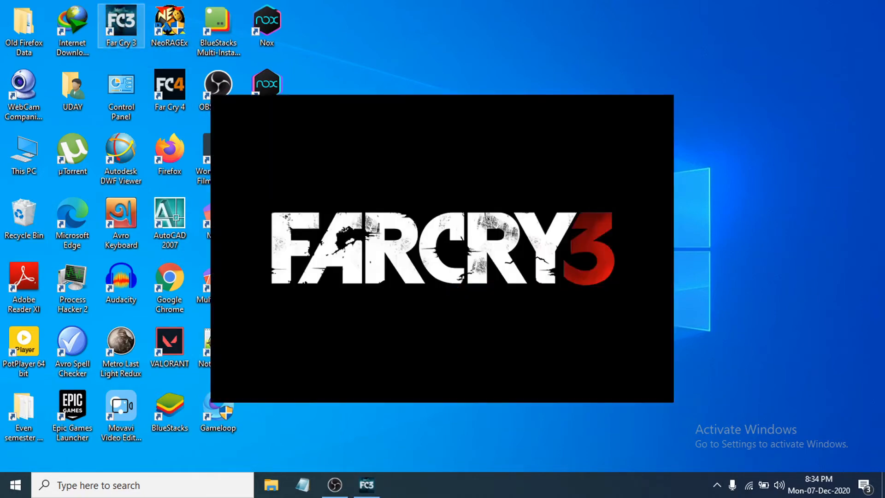